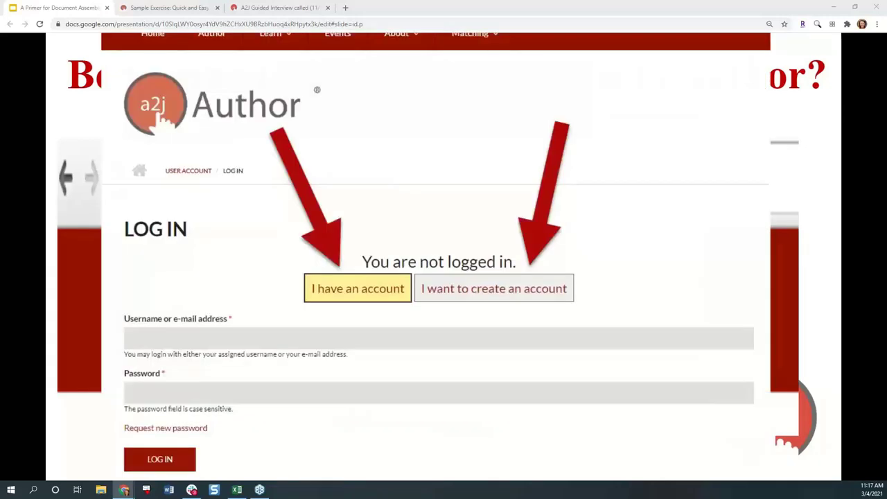
# - Switch from the presentation slides to A2J Author and create a blank interview
pyautogui.press('Right')
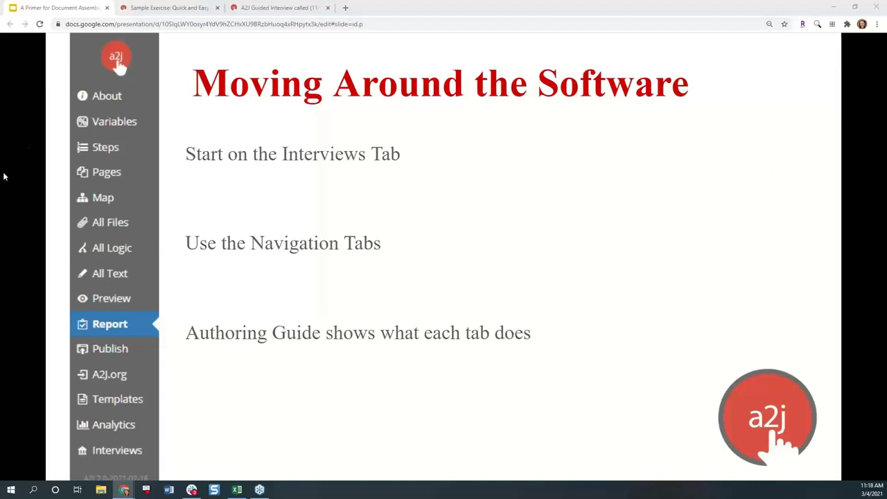
pyautogui.click(258, 6)
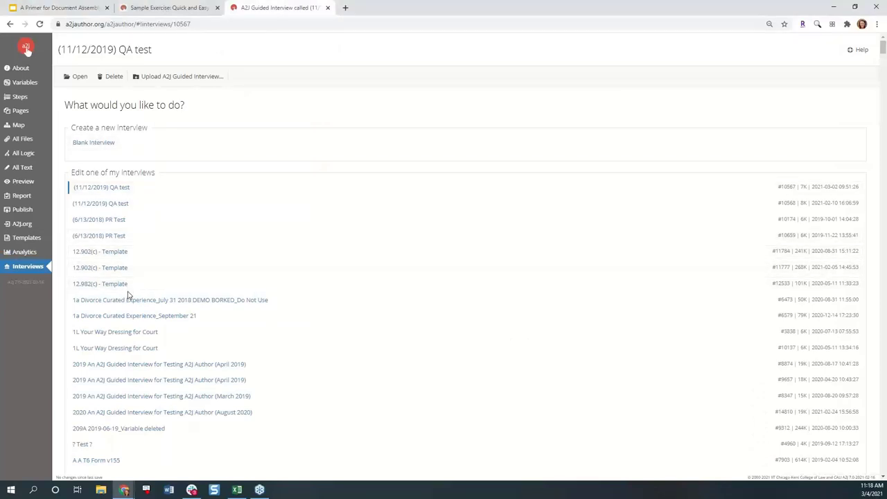
pyautogui.doubleClick(109, 145)
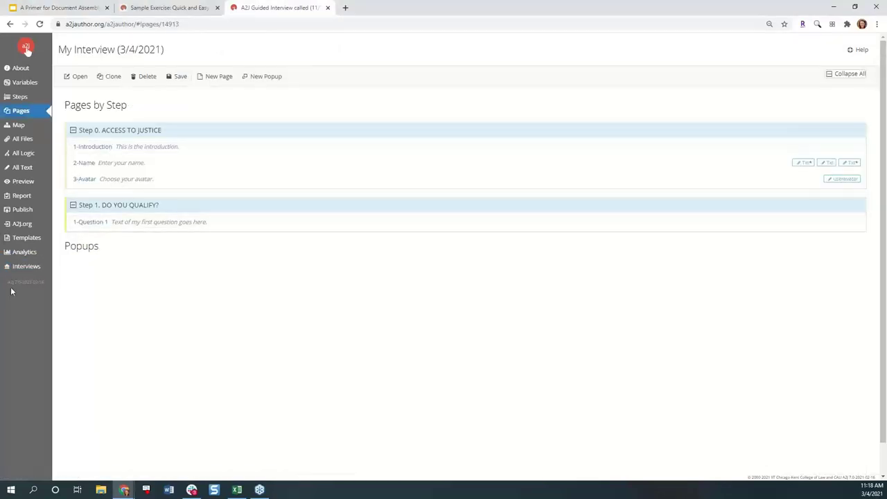
# - Return to the interviews list, look through the existing interviews and create another blank interview
pyautogui.click(26, 266)
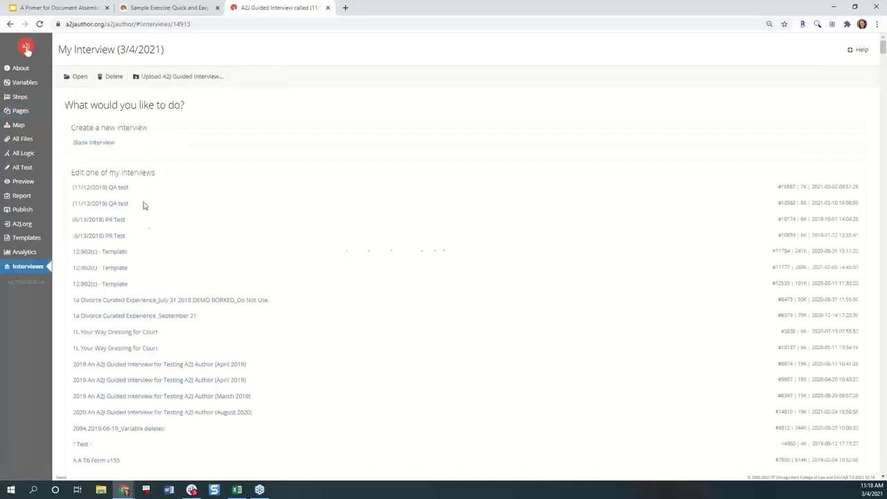
pyautogui.scroll(-5, 153, 420)
pyautogui.scroll(5, 148, 406)
pyautogui.doubleClick(88, 144)
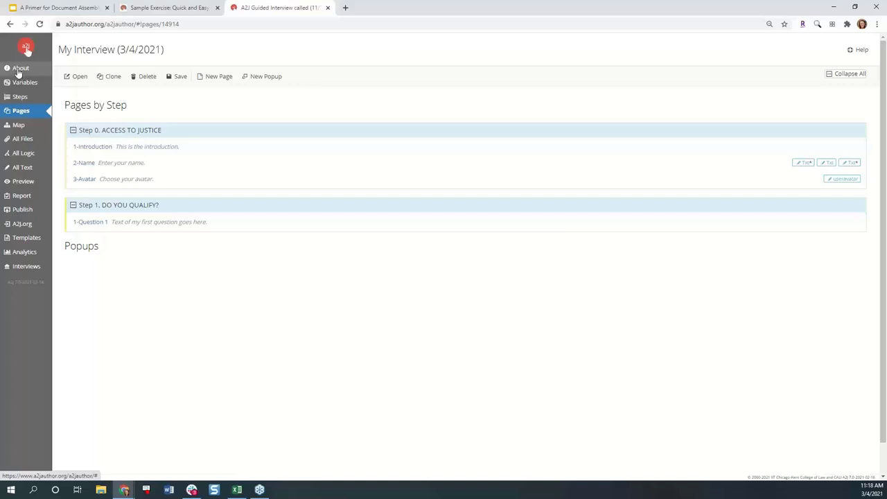
# - In the interview's About information, set the guide to male with the dark skin tone and dark gray hair
pyautogui.click(19, 71)
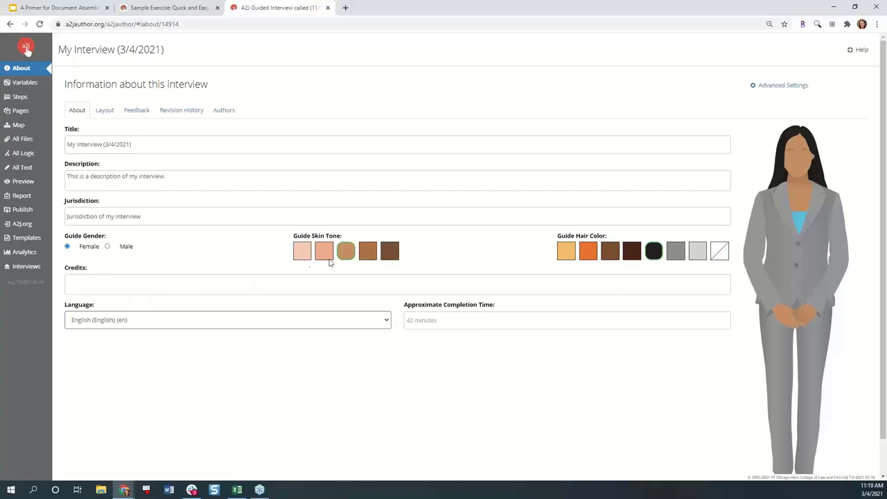
pyautogui.click(363, 258)
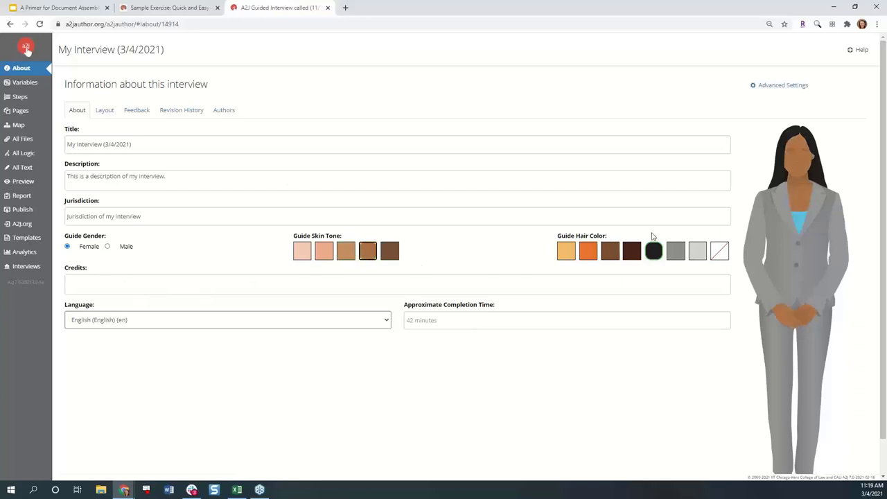
pyautogui.click(635, 251)
pyautogui.click(588, 251)
pyautogui.click(566, 251)
pyautogui.click(696, 253)
pyautogui.click(682, 254)
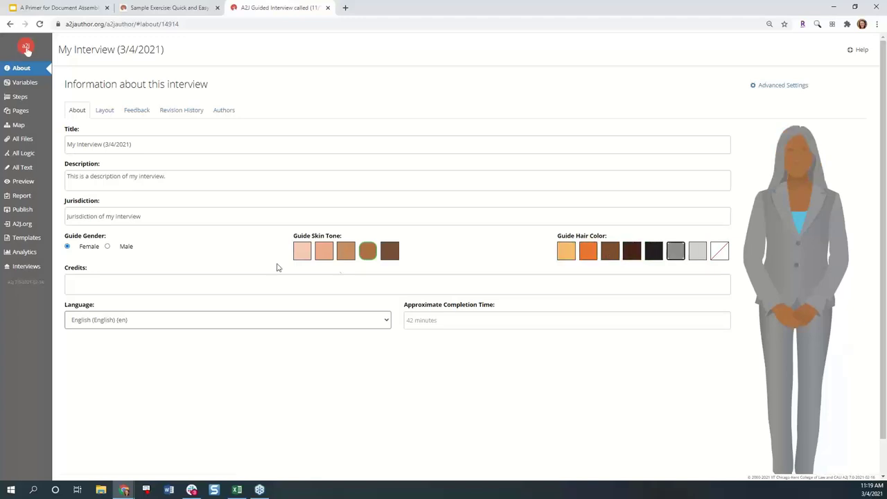
pyautogui.click(124, 248)
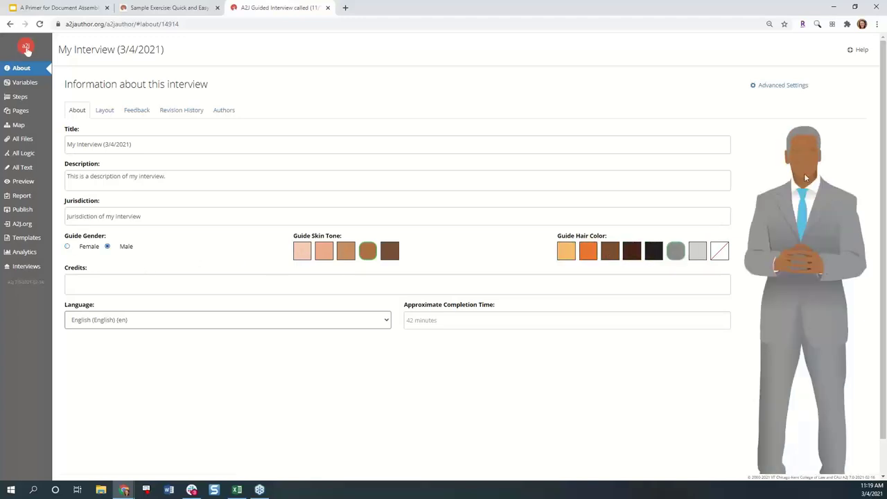
# - Review the interview's language choices and its author, revision history, feedback and layout settings
pyautogui.click(217, 322)
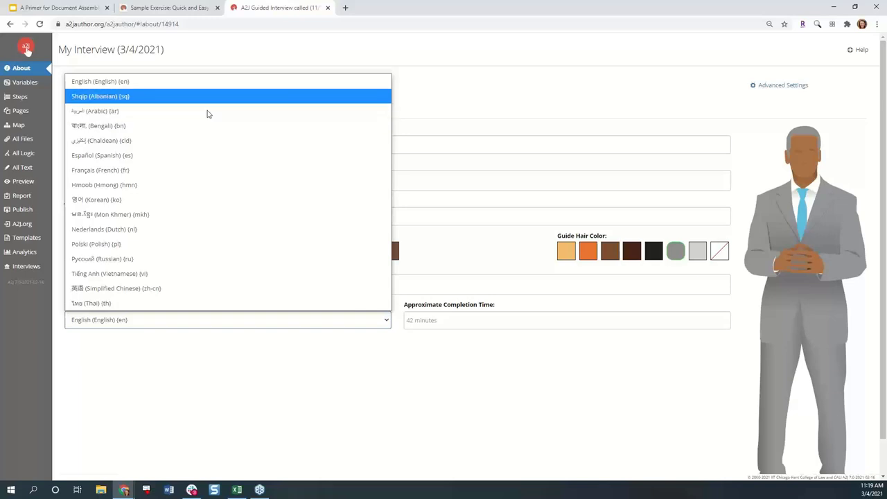
pyautogui.press('Escape')
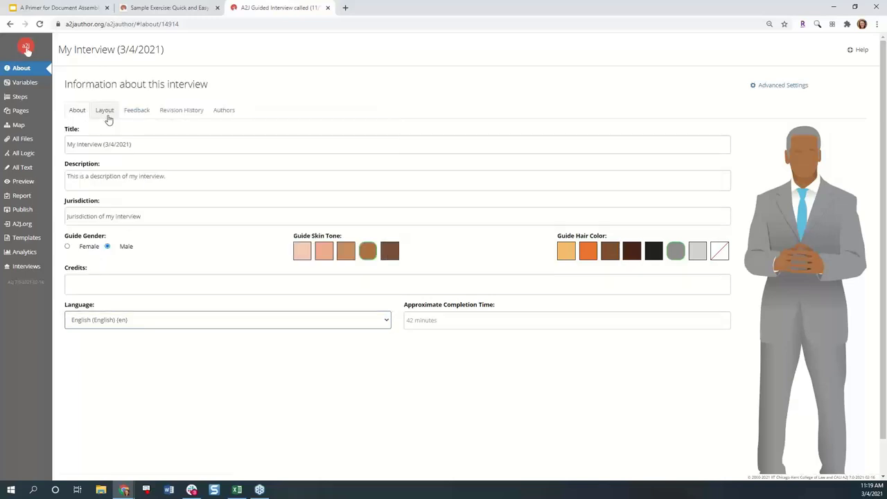
pyautogui.click(224, 111)
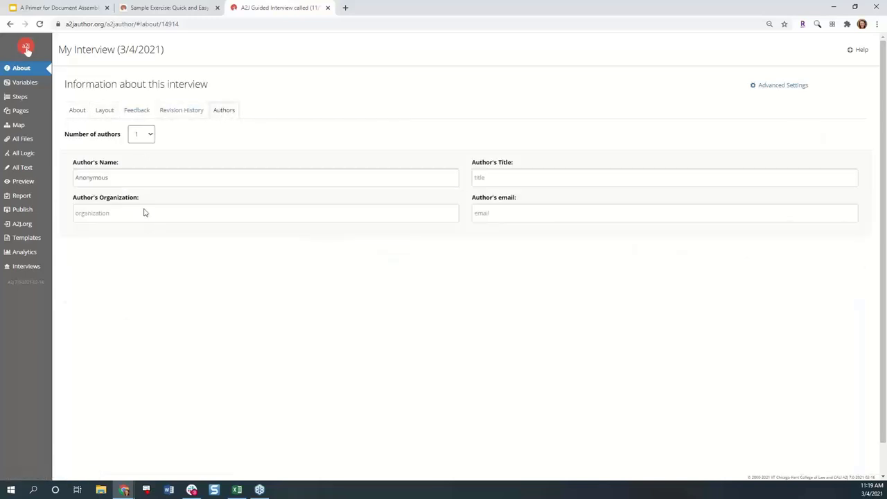
pyautogui.click(169, 112)
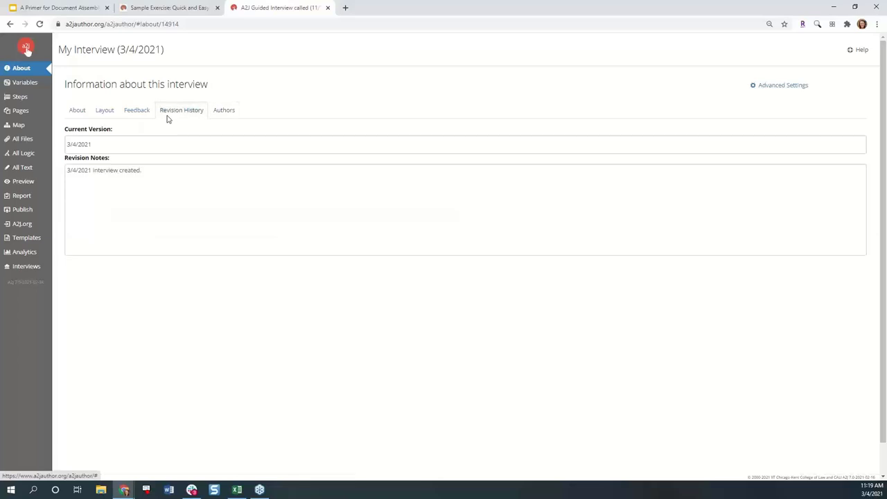
pyautogui.click(130, 114)
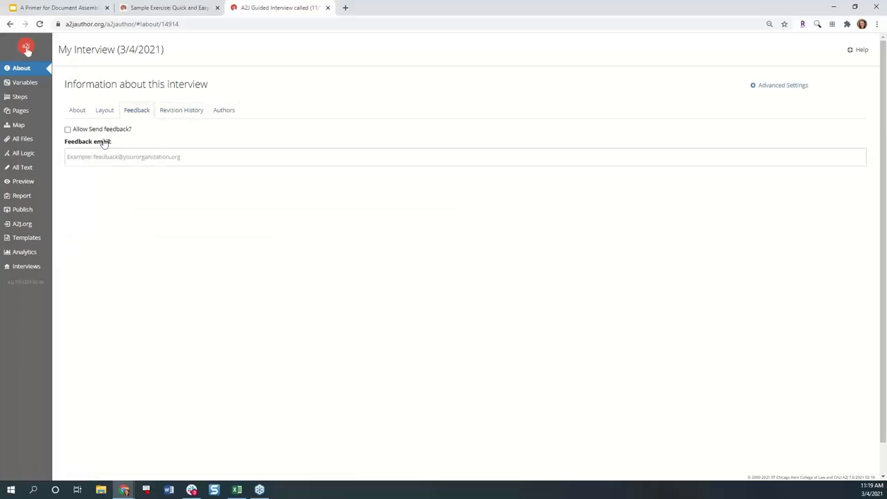
pyautogui.click(108, 113)
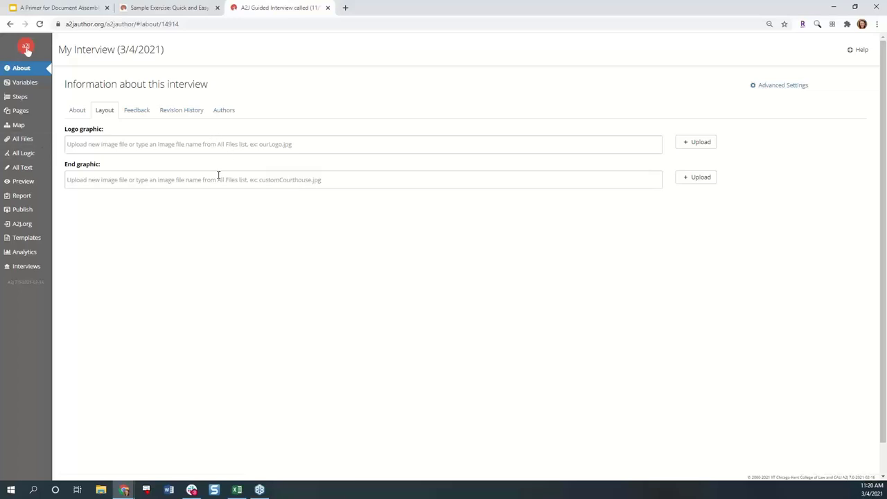
# - Examine the interview's variables, inspect the A2J Step 0 variable's properties and close them without changes
pyautogui.click(25, 84)
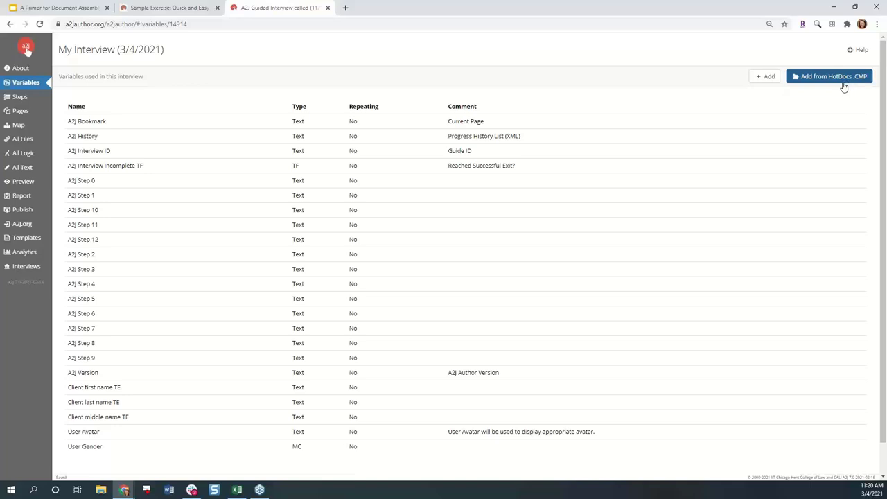
pyautogui.click(98, 187)
pyautogui.click(98, 183)
pyautogui.click(188, 184)
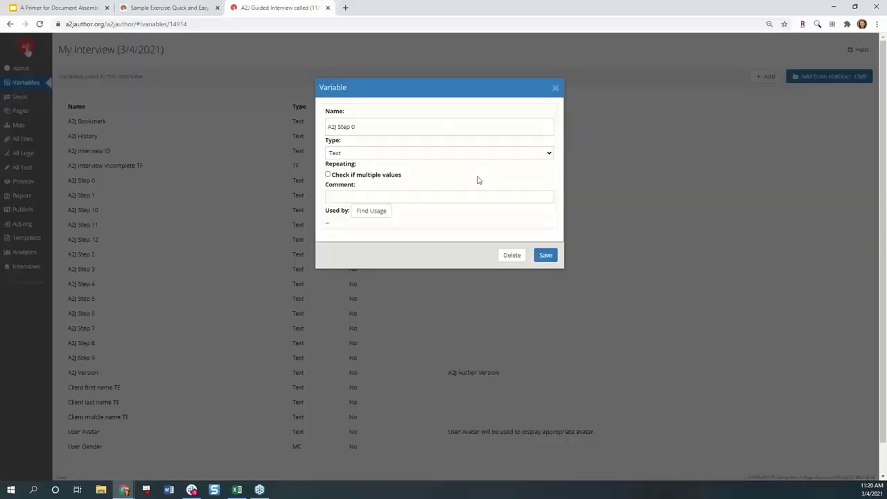
pyautogui.click(556, 89)
# - Review the interview's start and exit points, step signs and the available numbers of steps
pyautogui.click(33, 97)
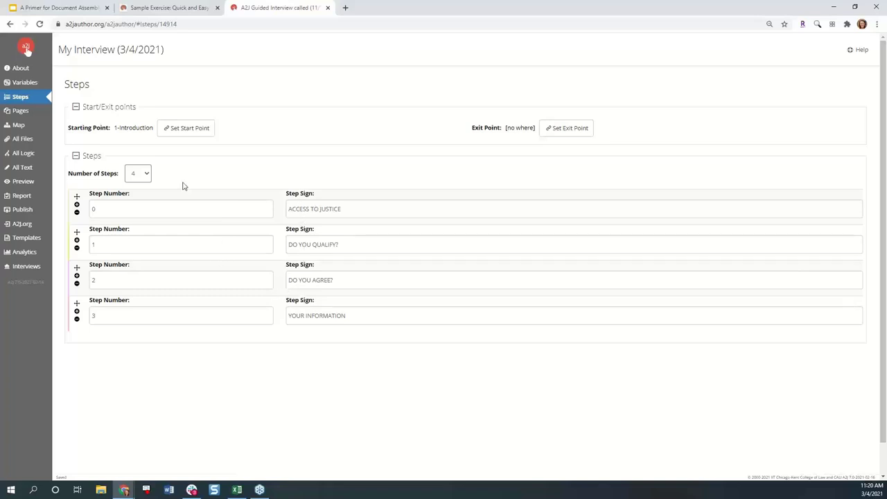
pyautogui.click(144, 174)
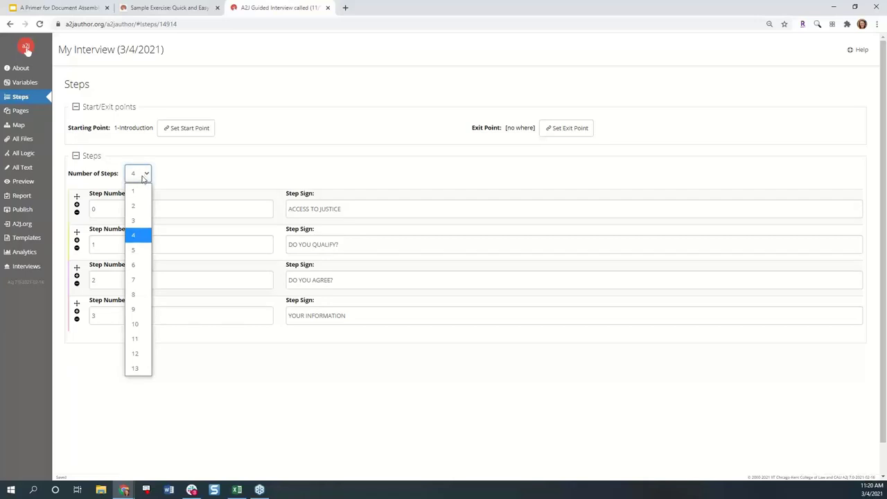
pyautogui.click(264, 171)
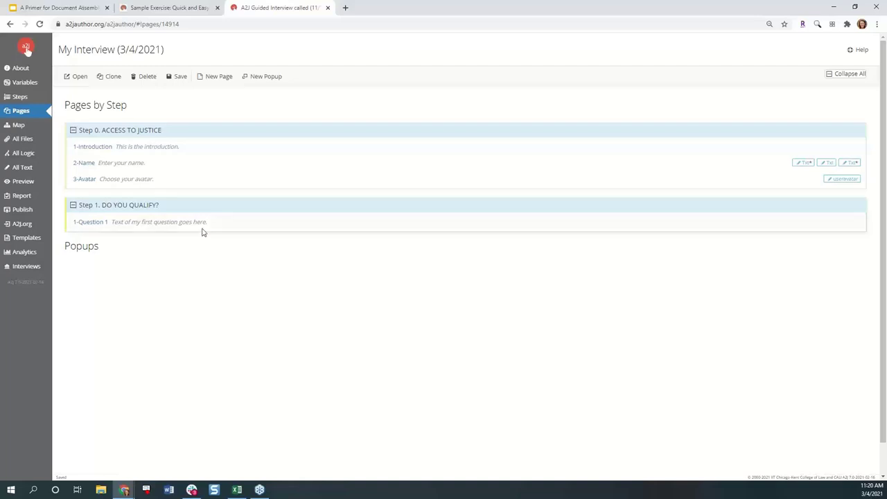
# - Examine the interview's page map, attached files, logic and the text blocks of its questions
pyautogui.click(28, 129)
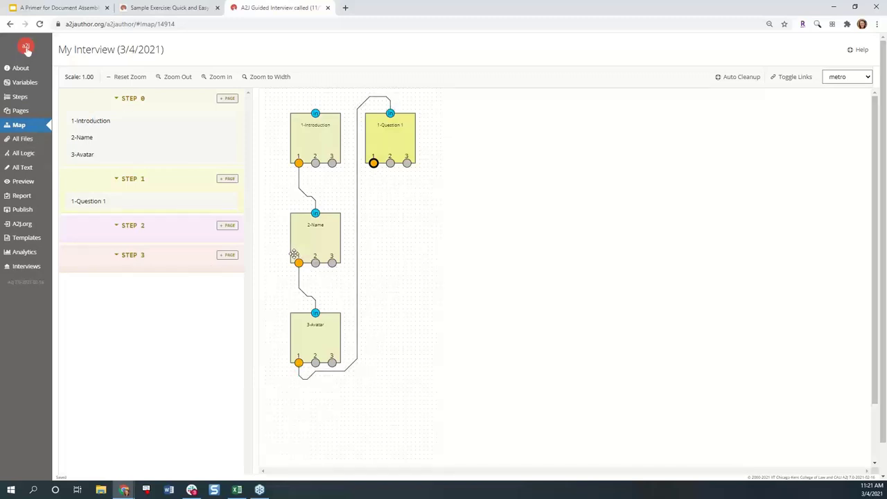
pyautogui.click(24, 139)
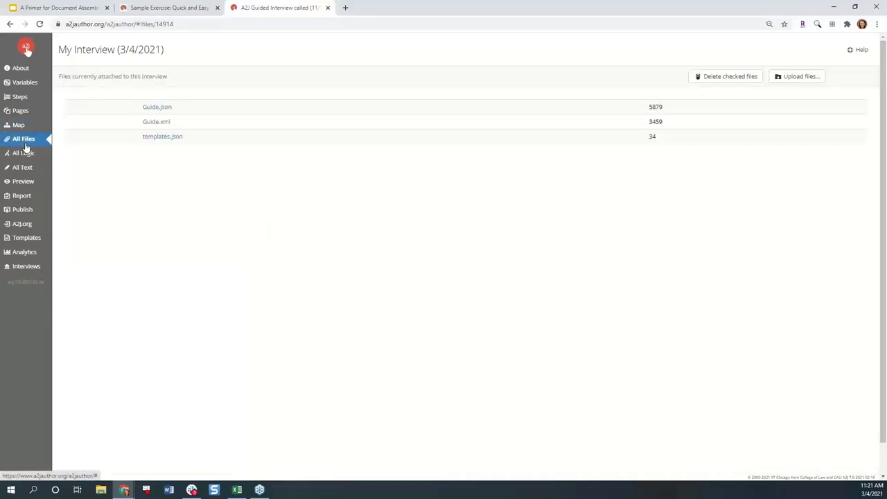
pyautogui.click(25, 151)
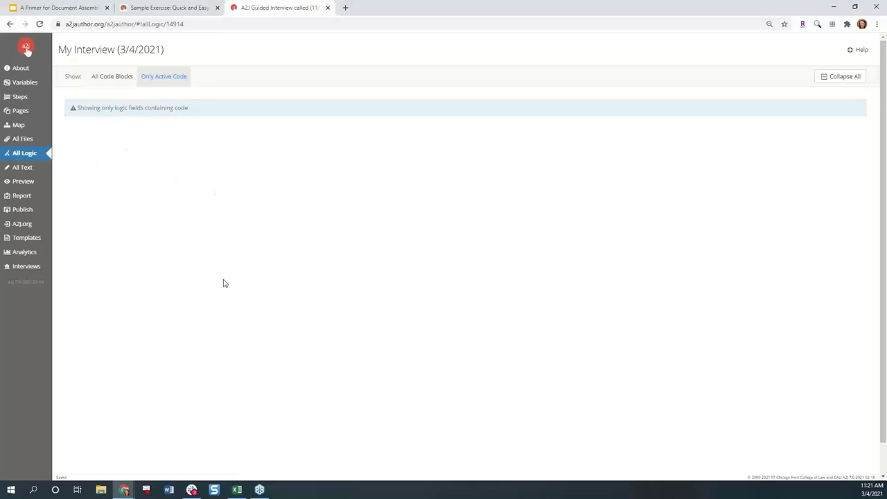
pyautogui.click(17, 169)
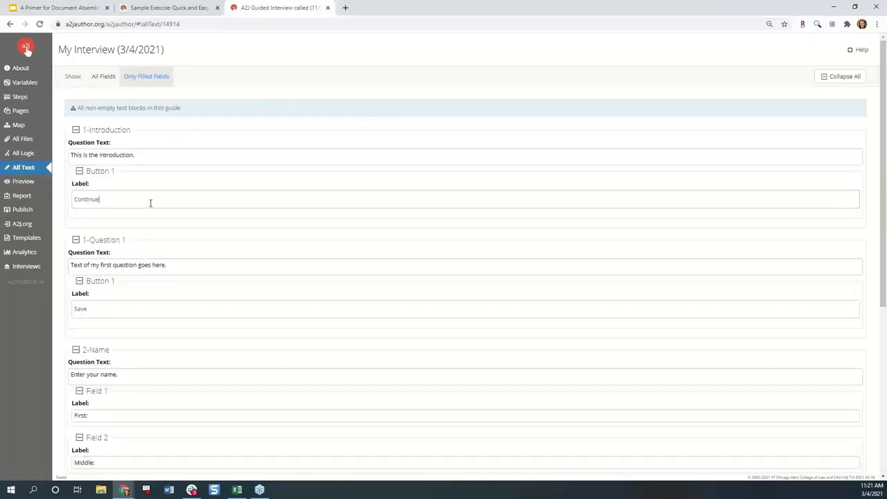
pyautogui.click(135, 154)
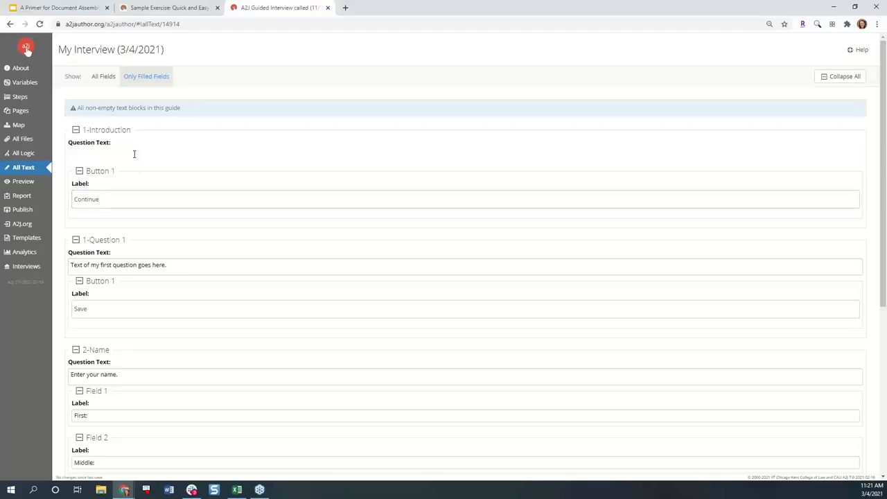
pyautogui.click(99, 267)
# - Preview the interview from its start, continuing past the introduction and name pages
pyautogui.click(23, 183)
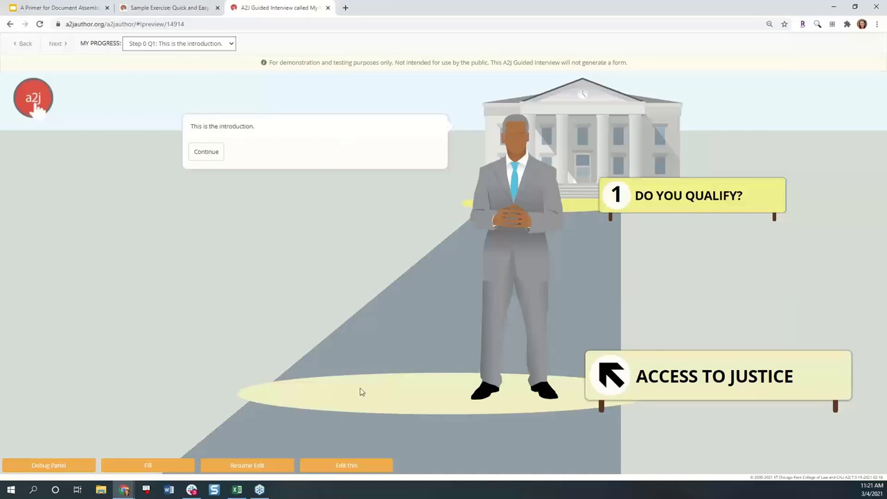
pyautogui.click(206, 151)
pyautogui.click(198, 154)
pyautogui.click(210, 178)
pyautogui.click(205, 255)
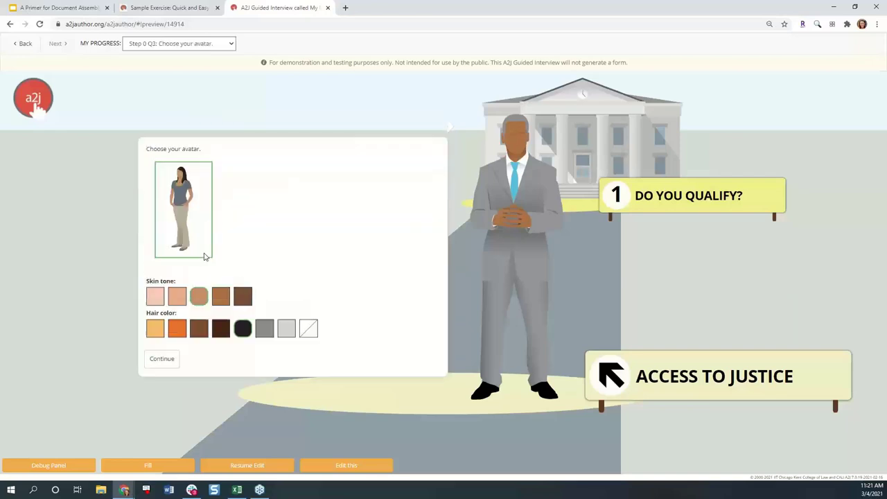
# - Choose the wheelchair avatar with blond hair, continue to the first question and leave the preview
pyautogui.click(238, 186)
pyautogui.click(176, 342)
pyautogui.click(156, 375)
pyautogui.click(160, 404)
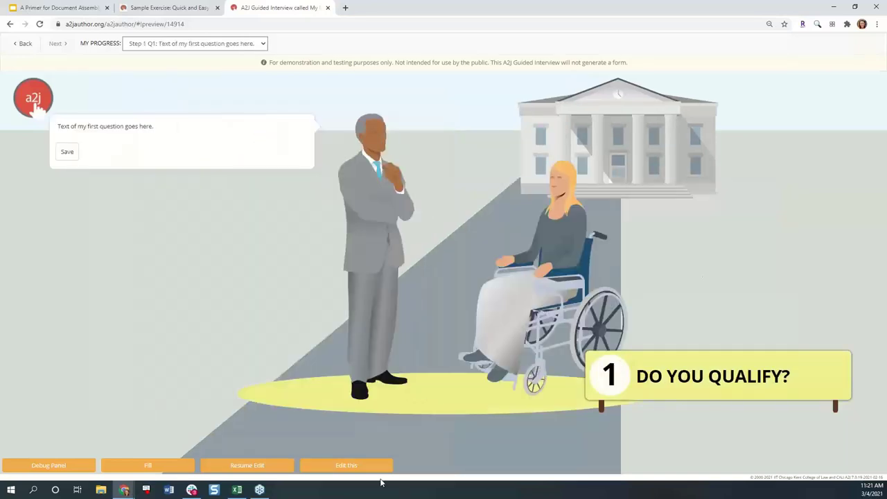
pyautogui.click(371, 470)
pyautogui.press('Escape')
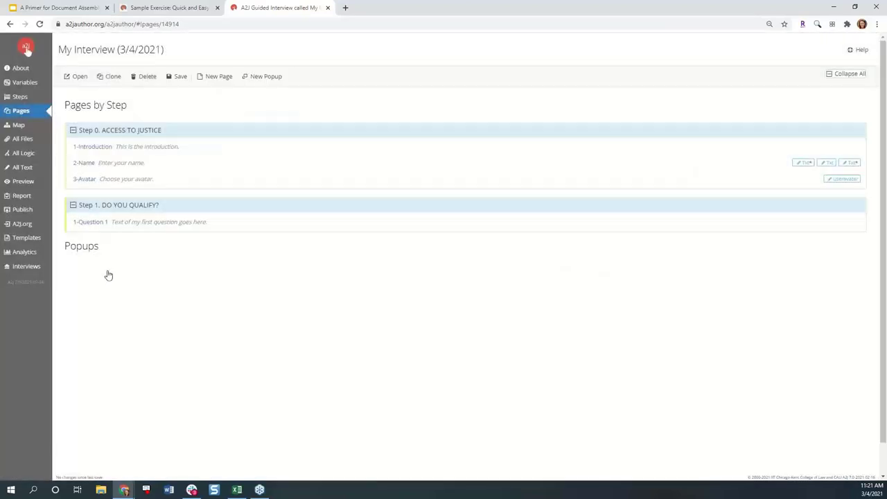
# - Review the interview's report from general information to page texts, and examine its publish and download options
pyautogui.click(25, 197)
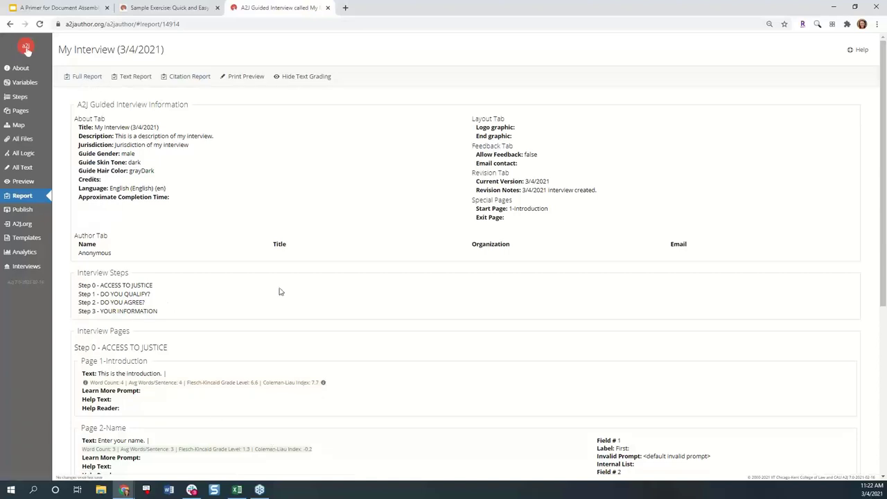
pyautogui.scroll(-4, 318, 180)
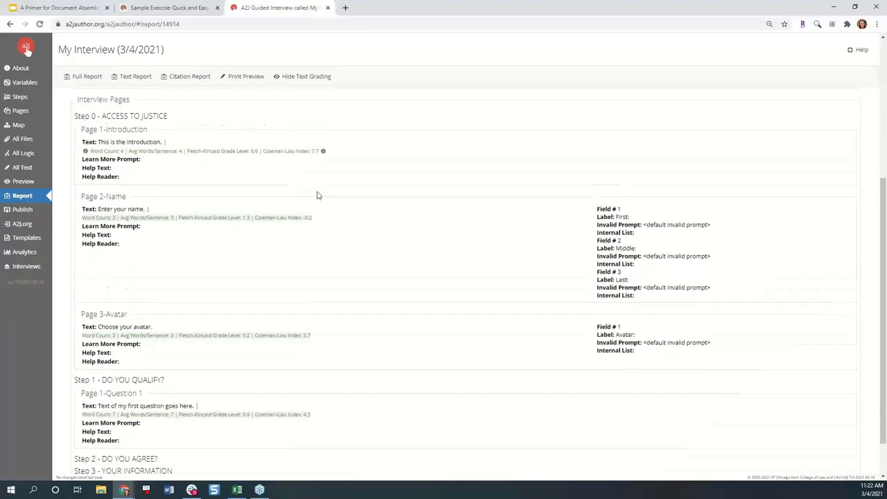
pyautogui.scroll(4, 316, 201)
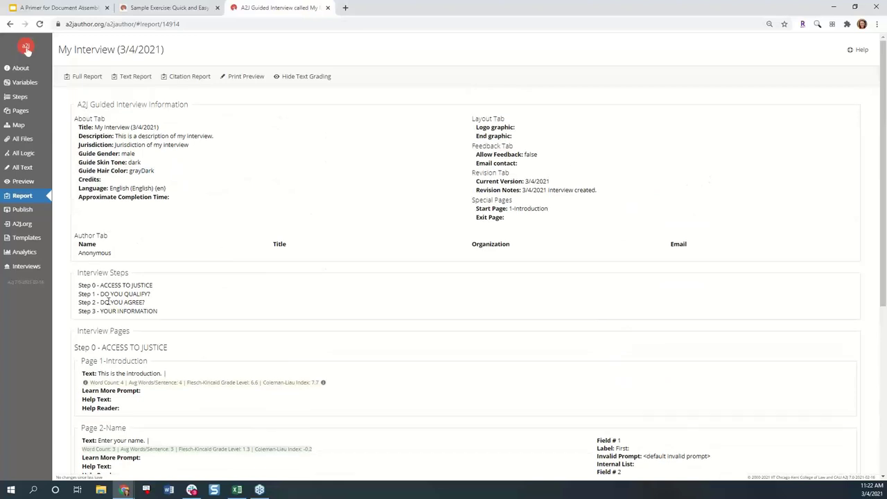
pyautogui.scroll(-4, 236, 354)
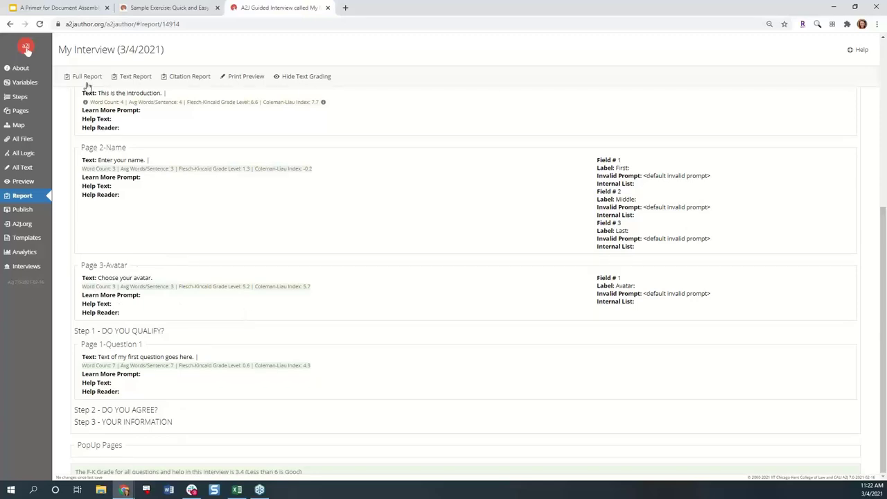
pyautogui.click(22, 210)
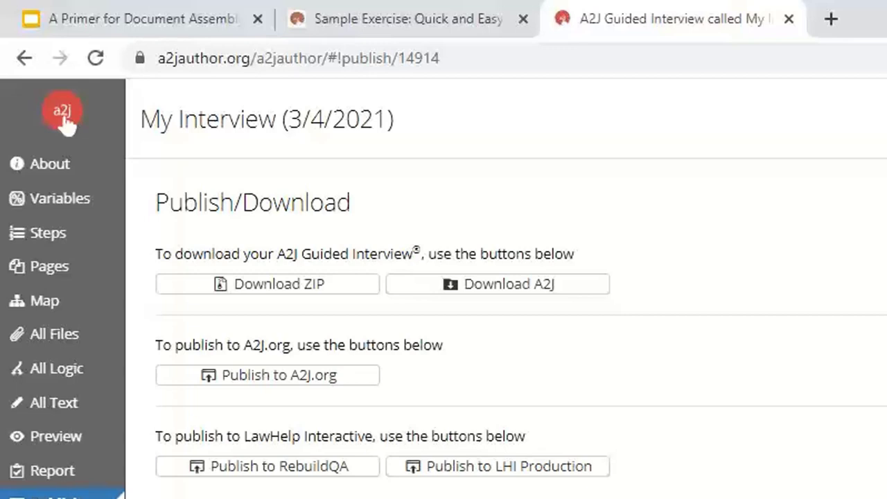
pyautogui.click(291, 461)
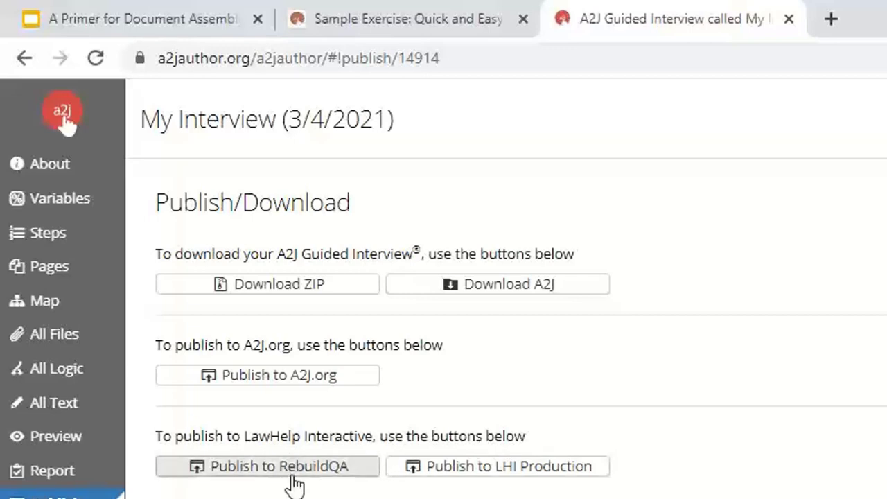